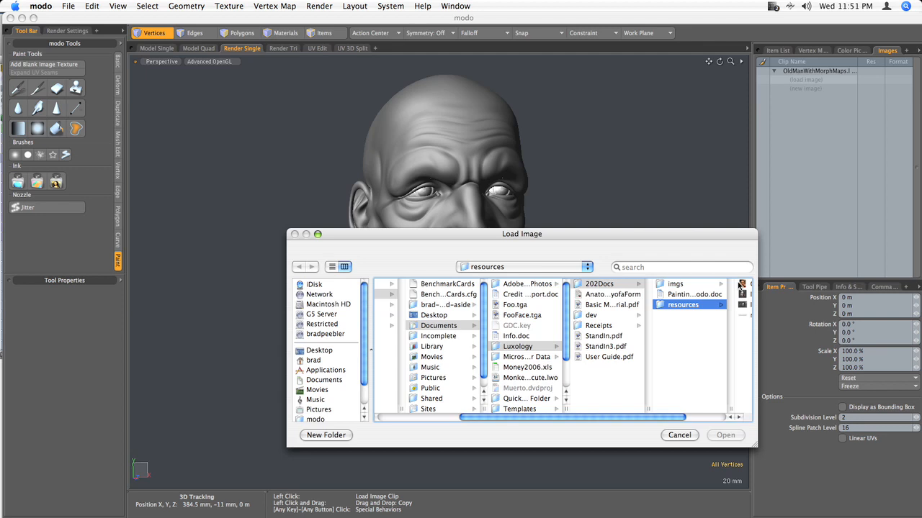
# - Load the image CrazyB.jpg from the resources folder as a clip and preview it
pyautogui.click(742, 285)
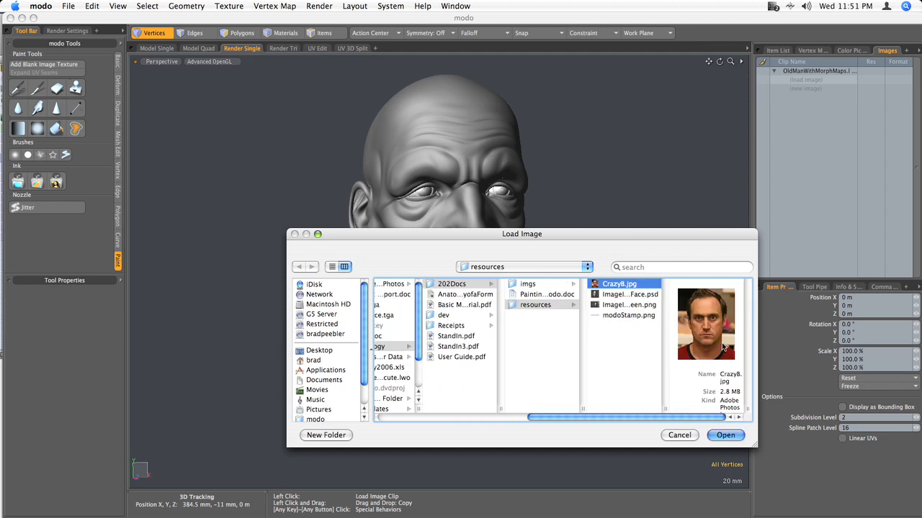
pyautogui.click(723, 435)
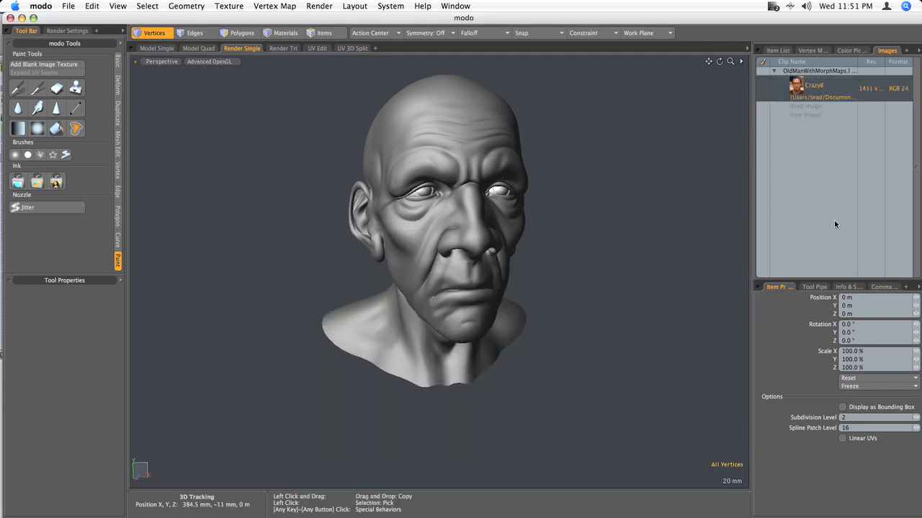
pyautogui.doubleClick(814, 88)
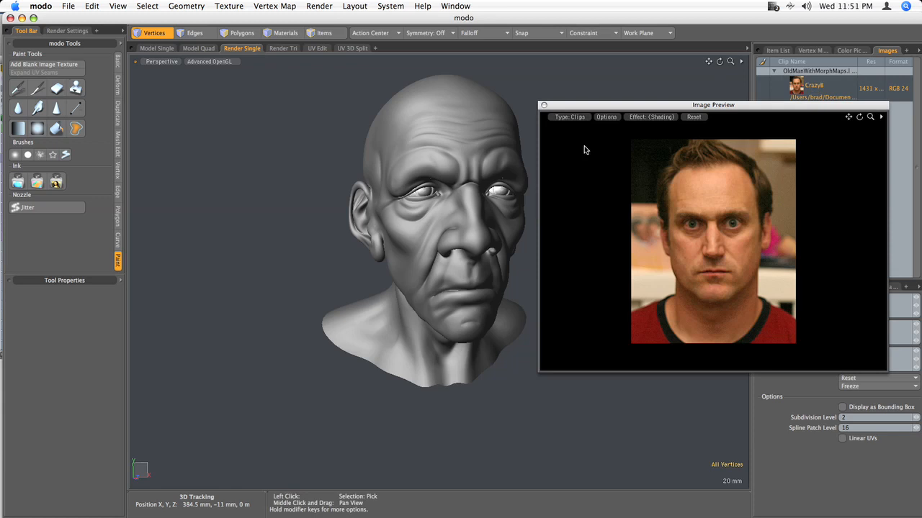
pyautogui.click(544, 106)
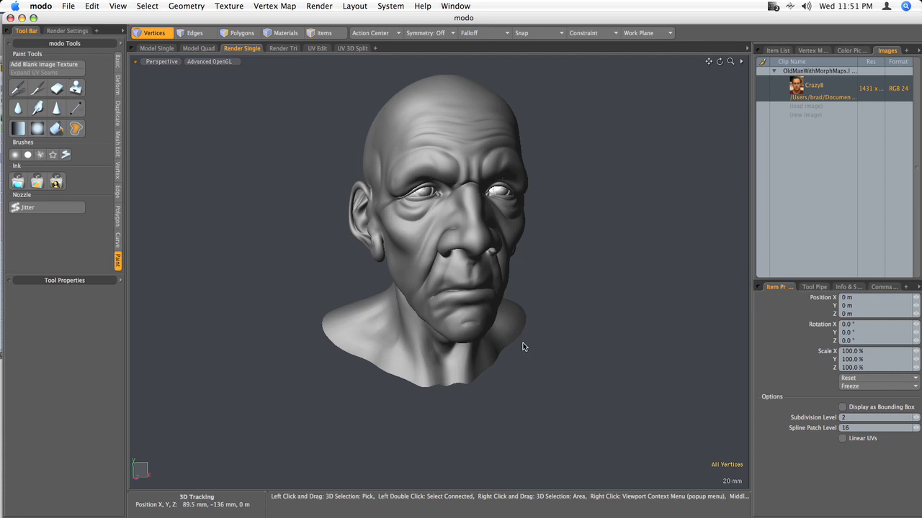
# - Show the head from the front and select the material inside the Head group of the Shader Tree
pyautogui.press('KP_2')
pyautogui.scroll(-5, 456, 272)
pyautogui.scroll(2, 457, 272)
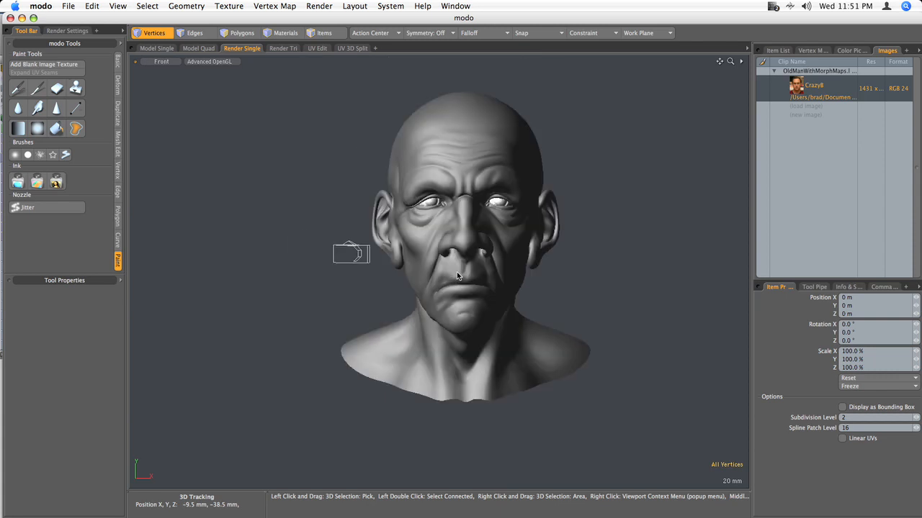
pyautogui.click(67, 30)
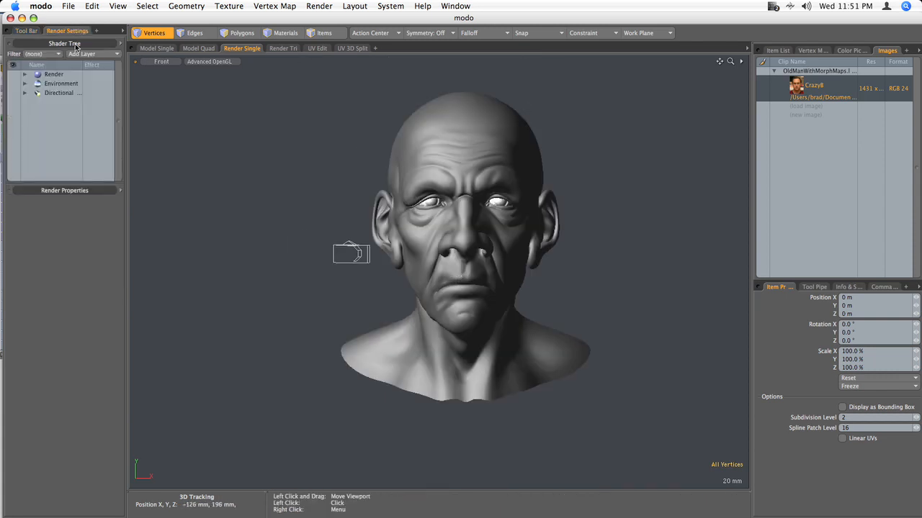
pyautogui.click(25, 75)
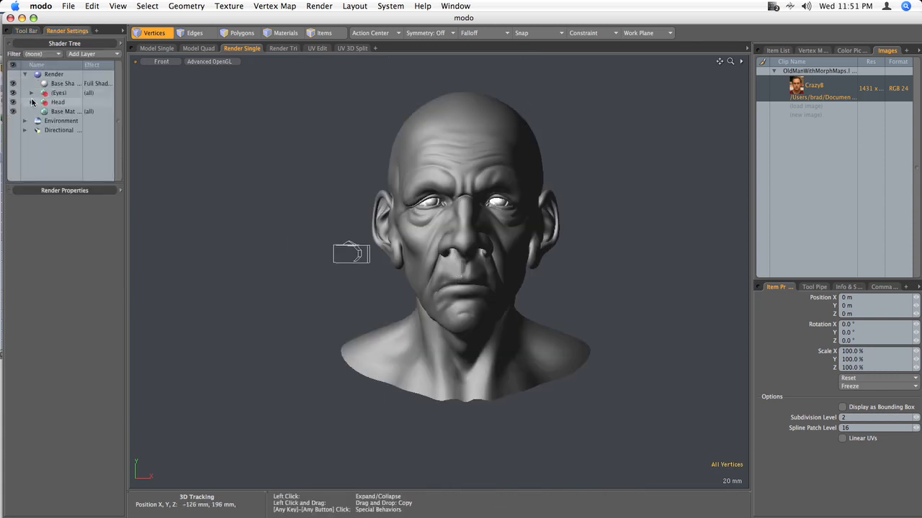
pyautogui.click(31, 102)
pyautogui.click(69, 113)
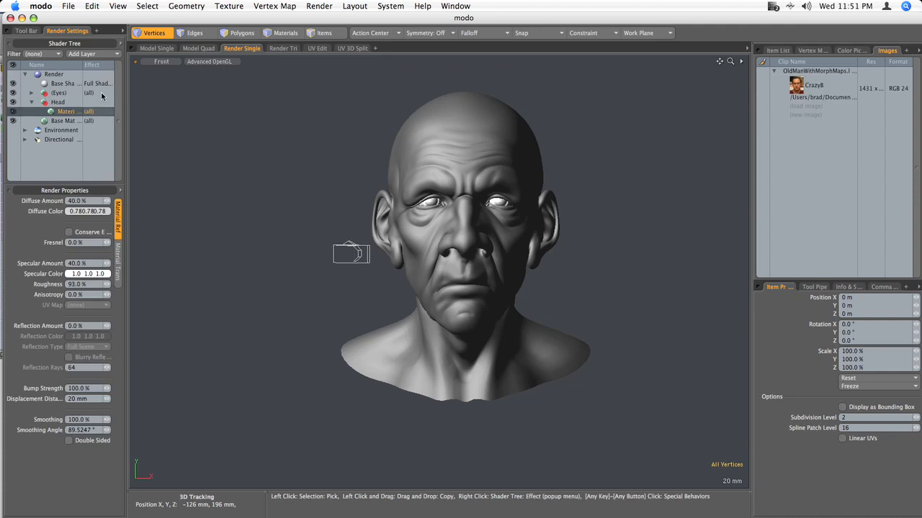
# - Add a blank 1024 x 1024 RGBA image texture saved as FacePaint in PNG format, and check its texture locator settings
pyautogui.click(230, 6)
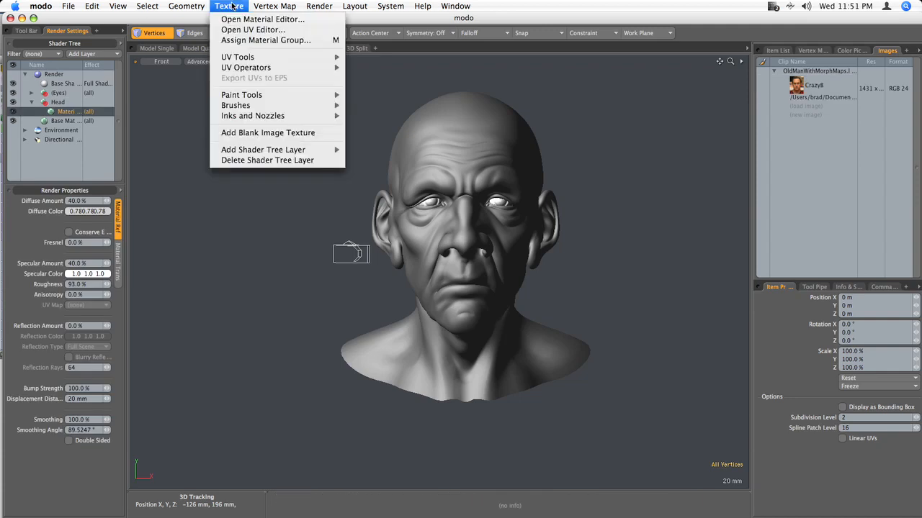
pyautogui.click(282, 134)
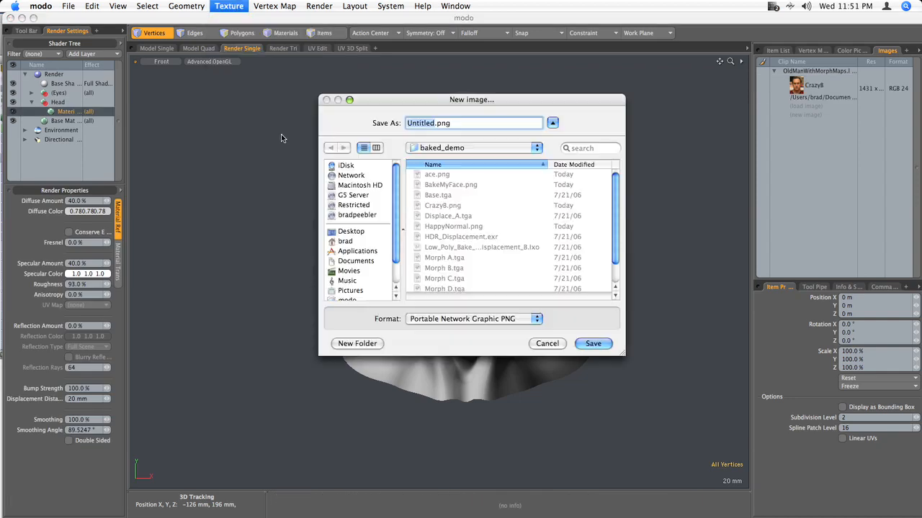
pyautogui.write('FacePaint')
pyautogui.press('Return')
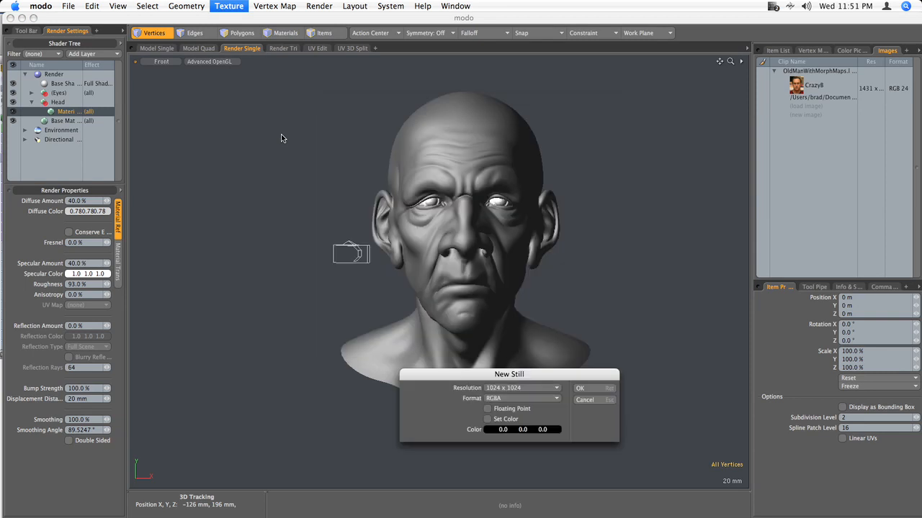
pyautogui.click(594, 384)
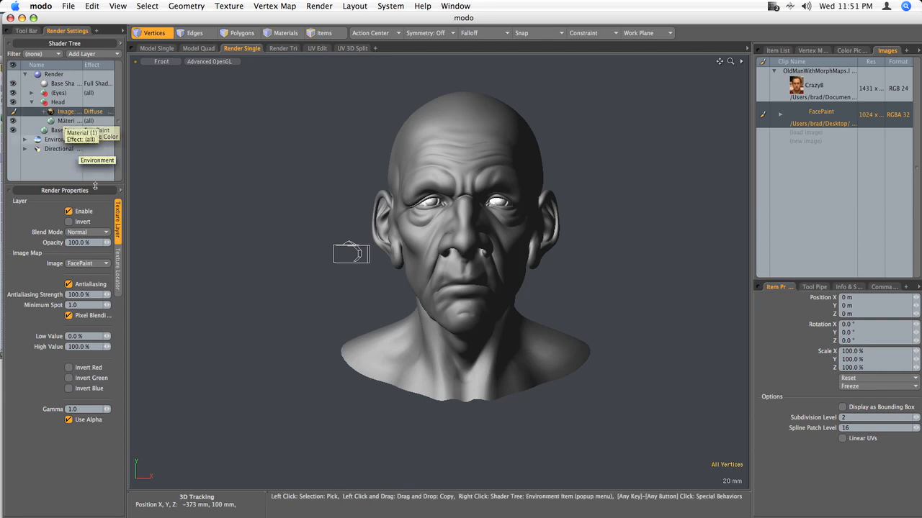
pyautogui.click(119, 260)
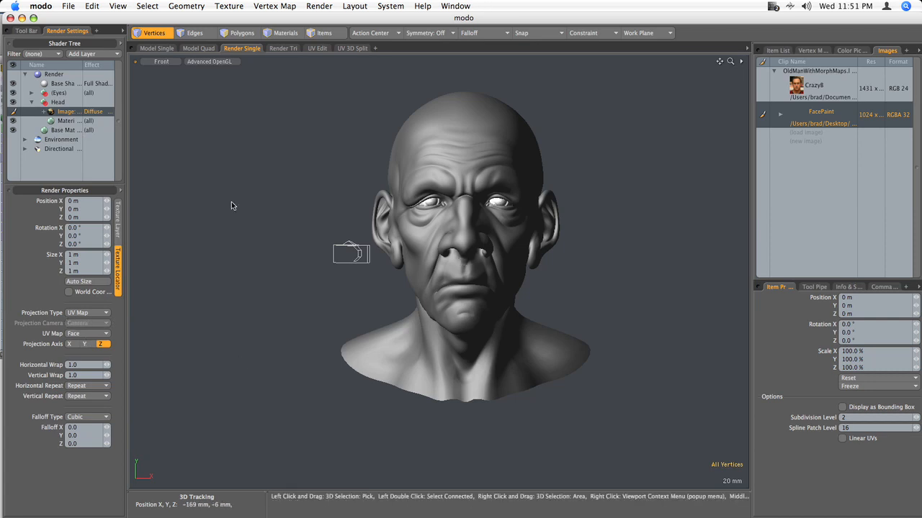
# - Set up the Airbrush with a smooth brush and image ink, using the CrazyB clip as the ink image
pyautogui.click(26, 32)
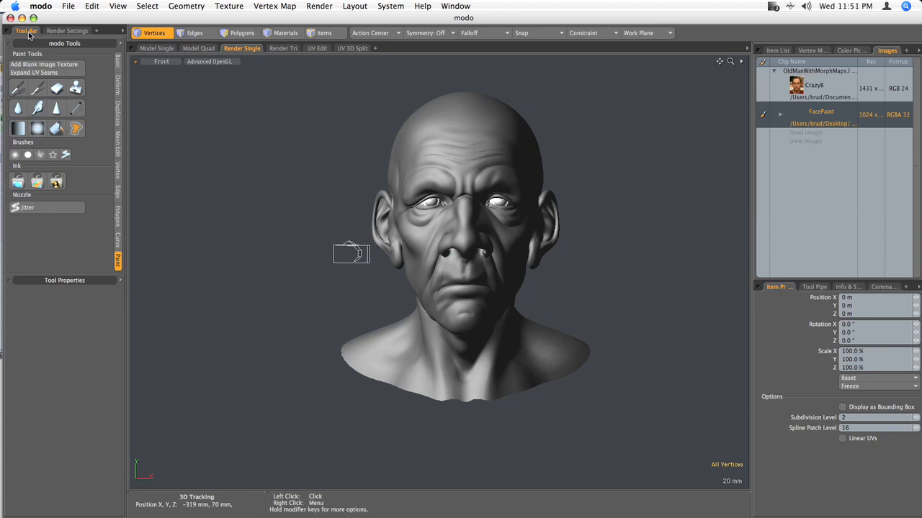
pyautogui.click(19, 89)
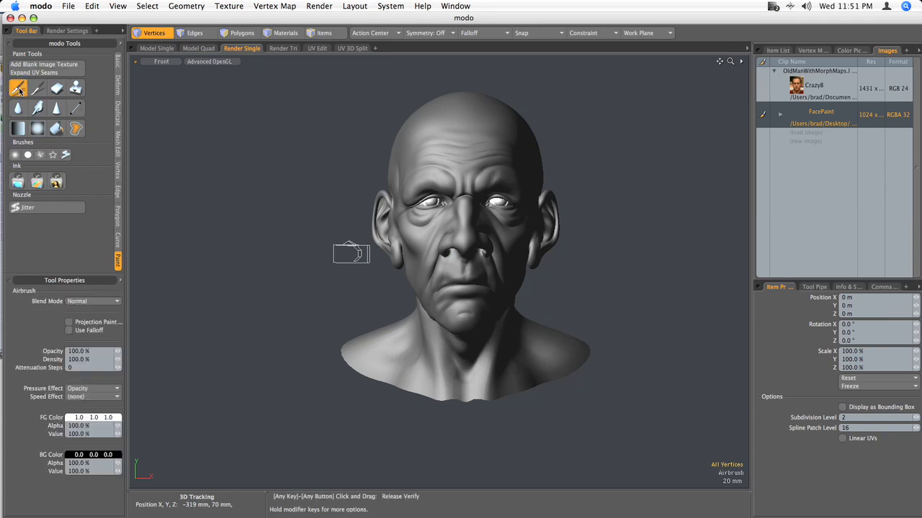
pyautogui.click(16, 155)
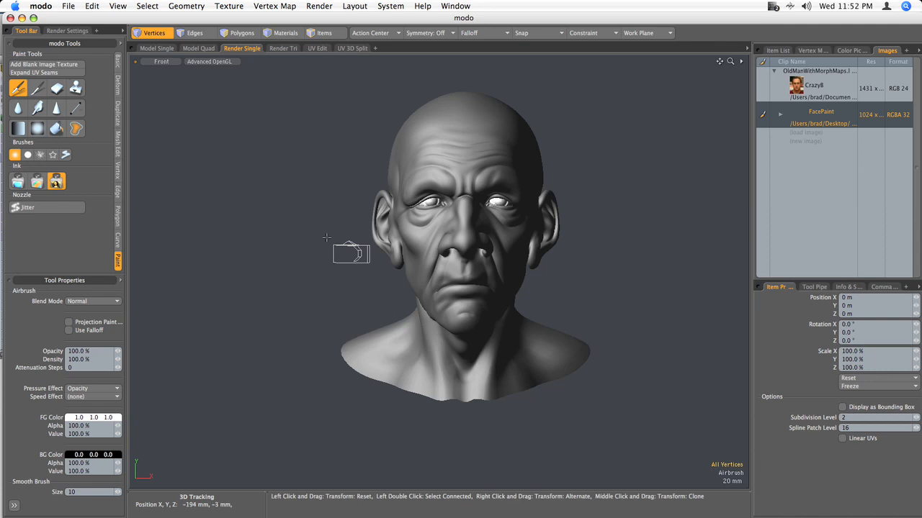
pyautogui.press('k')
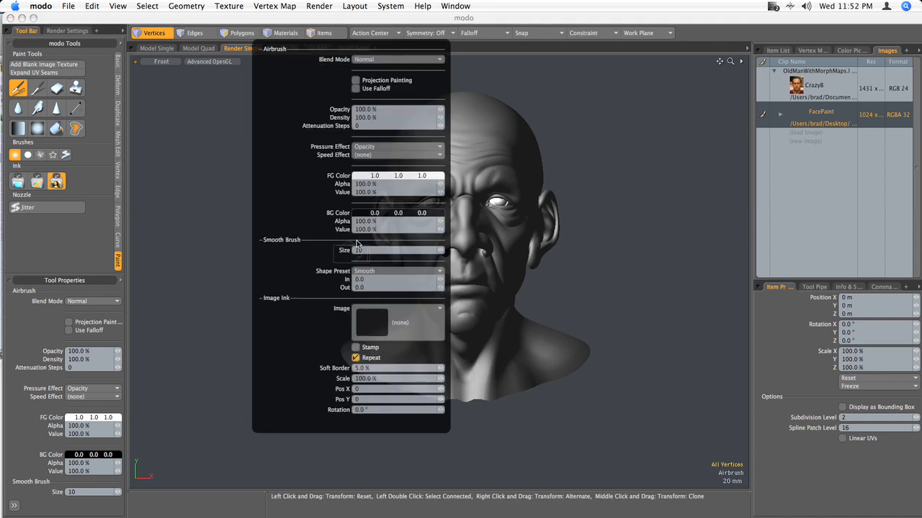
pyautogui.click(407, 308)
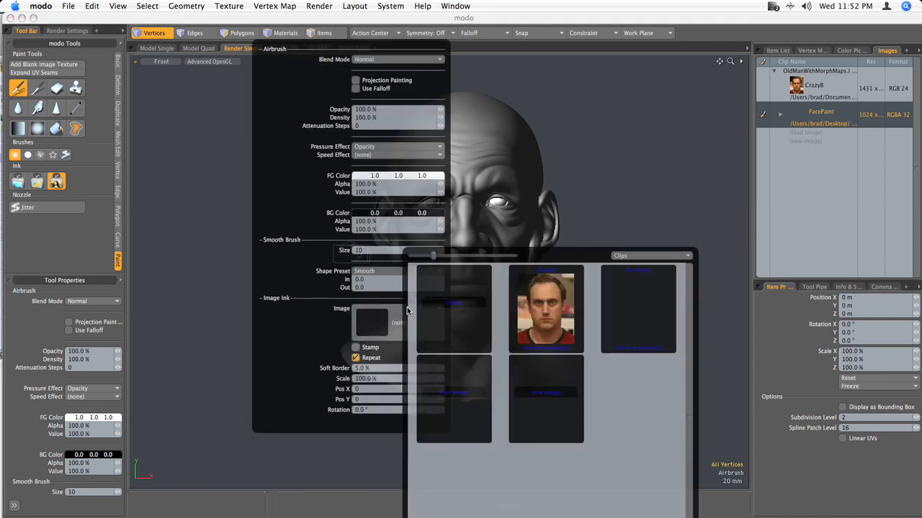
pyautogui.click(557, 316)
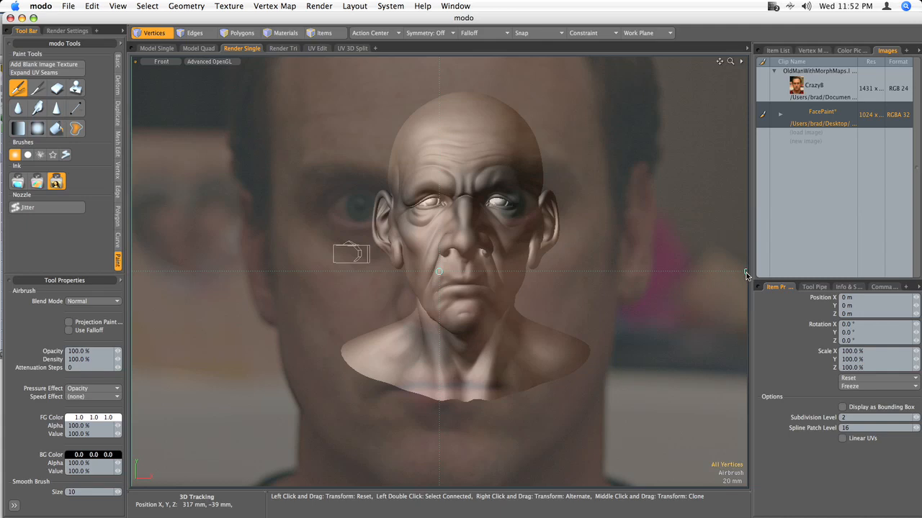
# - Enable Projection Painting, then scale down and position the ink photo so its face lines up with the head model
pyautogui.moveTo(746, 273); pyautogui.dragTo(544, 272)
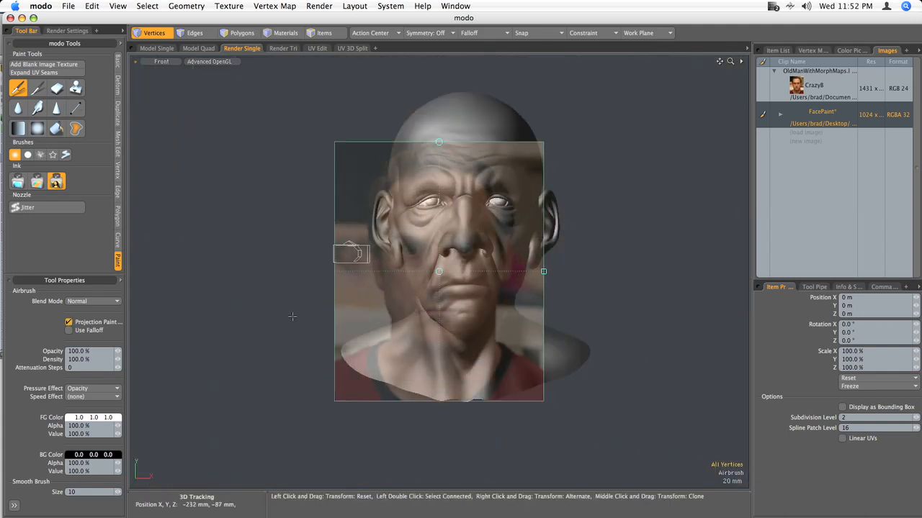
pyautogui.moveTo(438, 275); pyautogui.dragTo(466, 218)
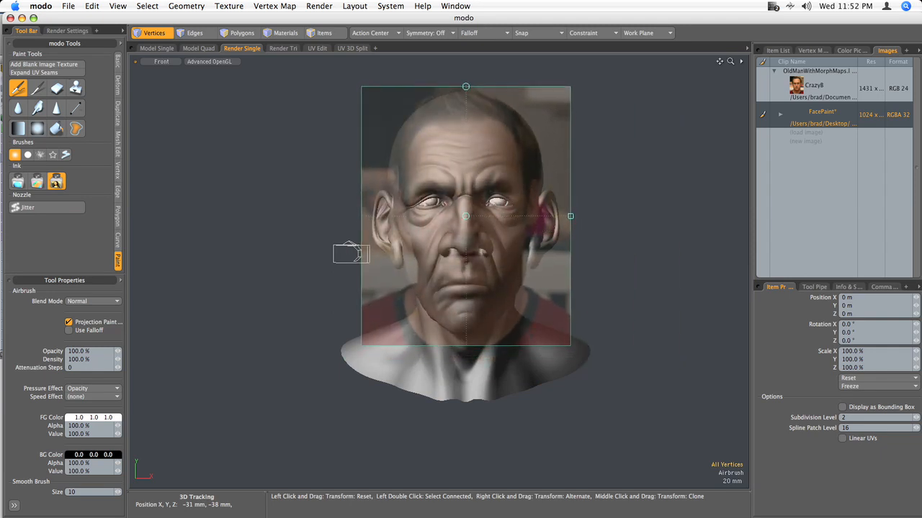
pyautogui.moveTo(571, 219)
pyautogui.mouseDown()
pyautogui.moveTo(585, 217)
pyautogui.moveTo(576, 217)
pyautogui.mouseUp()
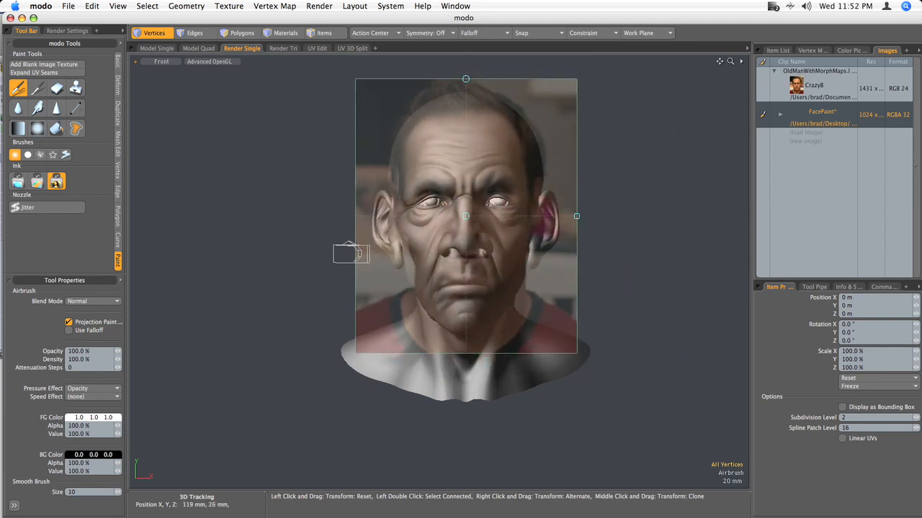
pyautogui.moveTo(465, 217); pyautogui.dragTo(467, 219)
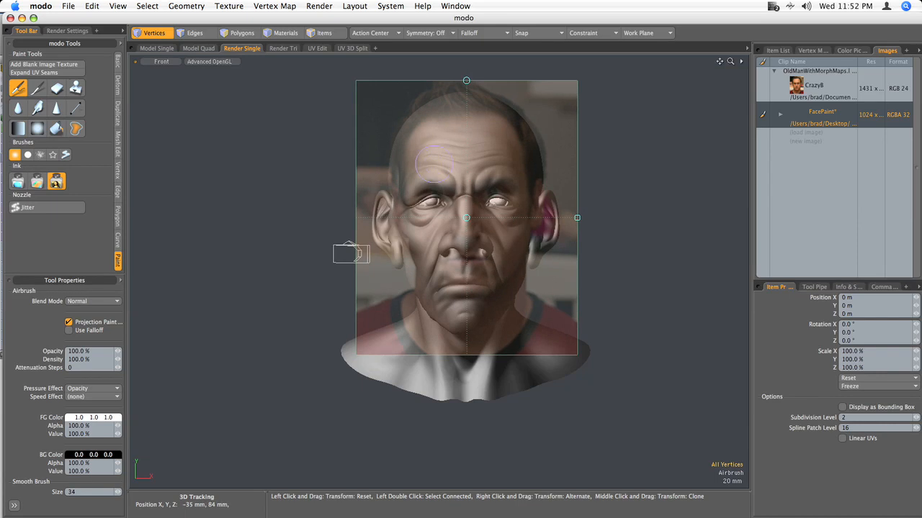
# - Airbrush the photo's hair, forehead and eyebrows onto the head with brush size 34, shifting the ink to match the brow area
pyautogui.moveTo(425, 148)
pyautogui.mouseDown()
pyautogui.moveTo(401, 144)
pyautogui.moveTo(435, 112)
pyautogui.moveTo(525, 104)
pyautogui.moveTo(510, 146)
pyautogui.moveTo(418, 160)
pyautogui.moveTo(439, 157)
pyautogui.moveTo(461, 133)
pyautogui.moveTo(407, 162)
pyautogui.moveTo(401, 144)
pyautogui.moveTo(392, 176)
pyautogui.moveTo(498, 151)
pyautogui.moveTo(513, 156)
pyautogui.moveTo(455, 169)
pyautogui.moveTo(528, 162)
pyautogui.moveTo(533, 173)
pyautogui.moveTo(506, 120)
pyautogui.moveTo(468, 93)
pyautogui.moveTo(463, 146)
pyautogui.mouseUp()
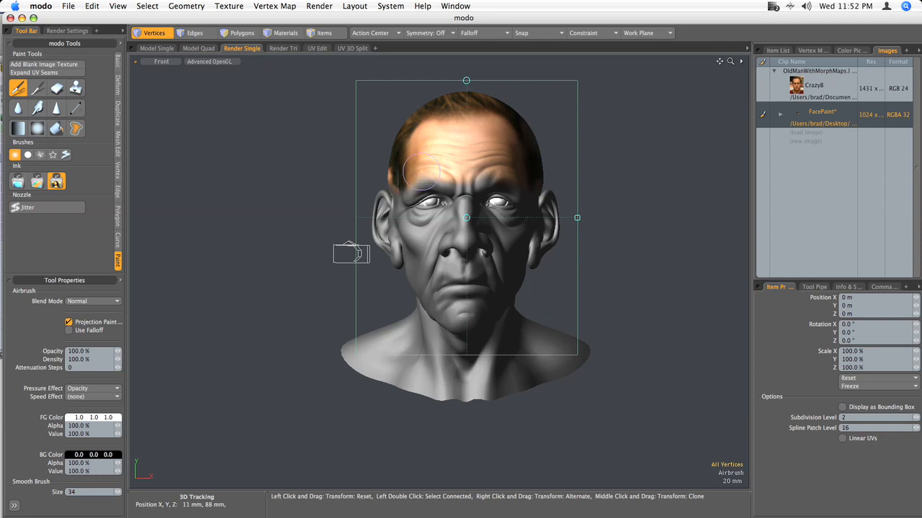
pyautogui.moveTo(422, 170); pyautogui.dragTo(448, 183)
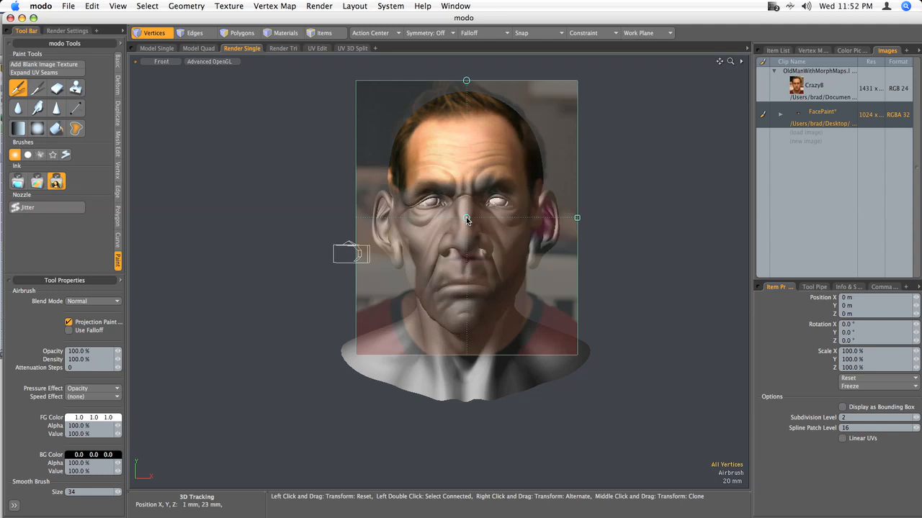
pyautogui.moveTo(466, 216)
pyautogui.mouseDown()
pyautogui.moveTo(357, 249)
pyautogui.moveTo(460, 224)
pyautogui.mouseUp()
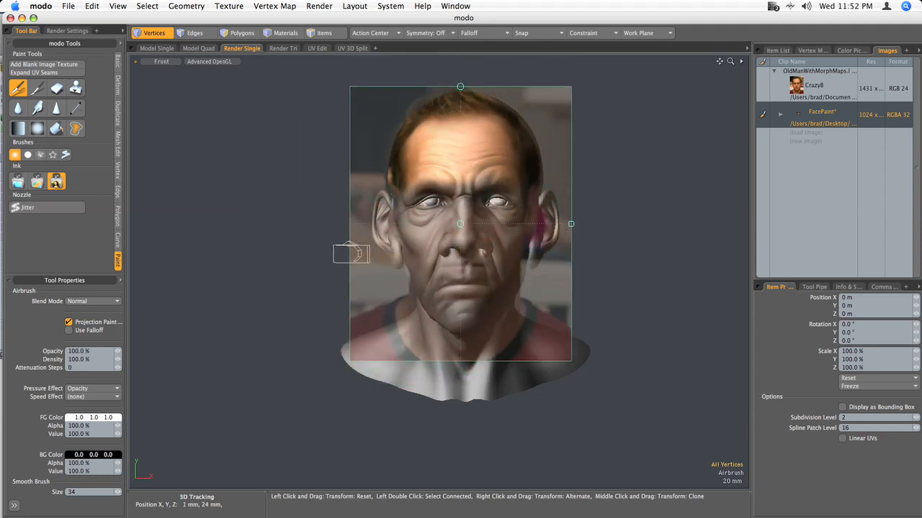
pyautogui.moveTo(437, 193)
pyautogui.mouseDown()
pyautogui.moveTo(403, 195)
pyautogui.moveTo(452, 175)
pyautogui.mouseUp()
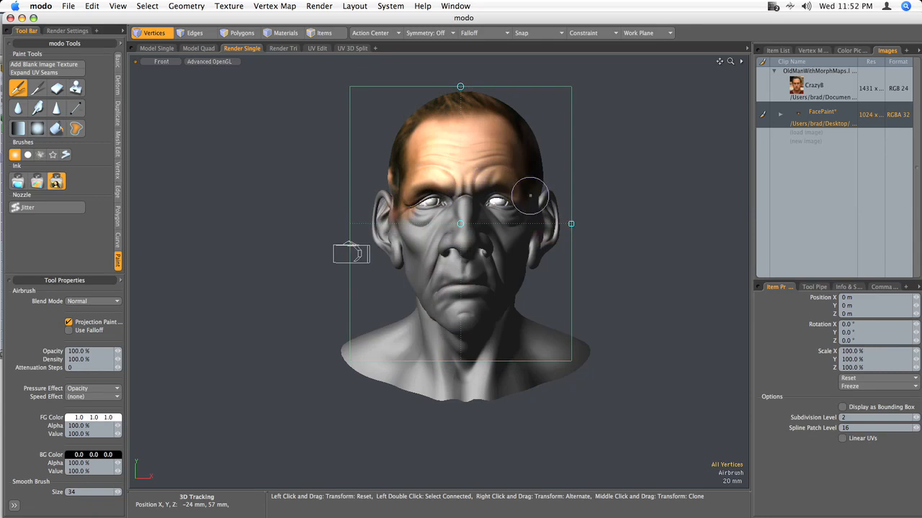
pyautogui.moveTo(530, 195); pyautogui.dragTo(531, 209)
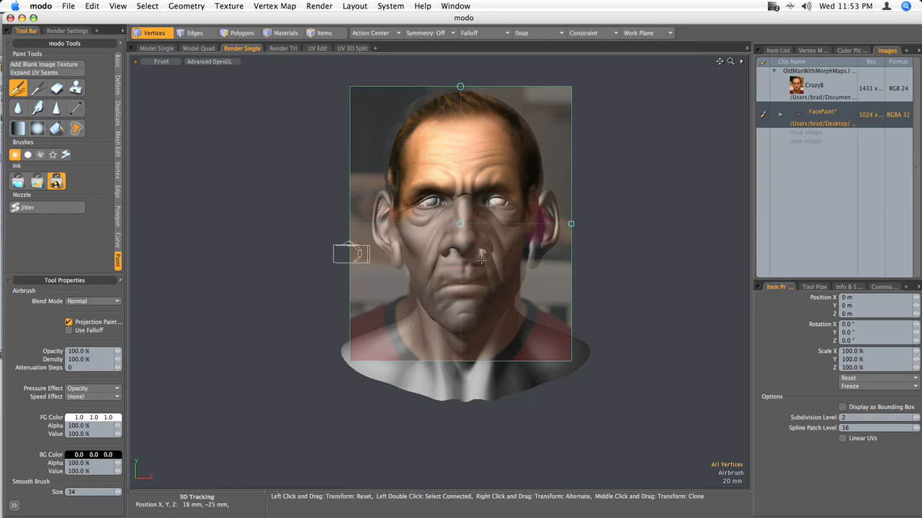
# - Move the ink photo down and enlarge it slightly so its mouth and jaw match the model's lower face
pyautogui.moveTo(462, 229); pyautogui.dragTo(462, 250)
pyautogui.moveTo(573, 247); pyautogui.dragTo(584, 245)
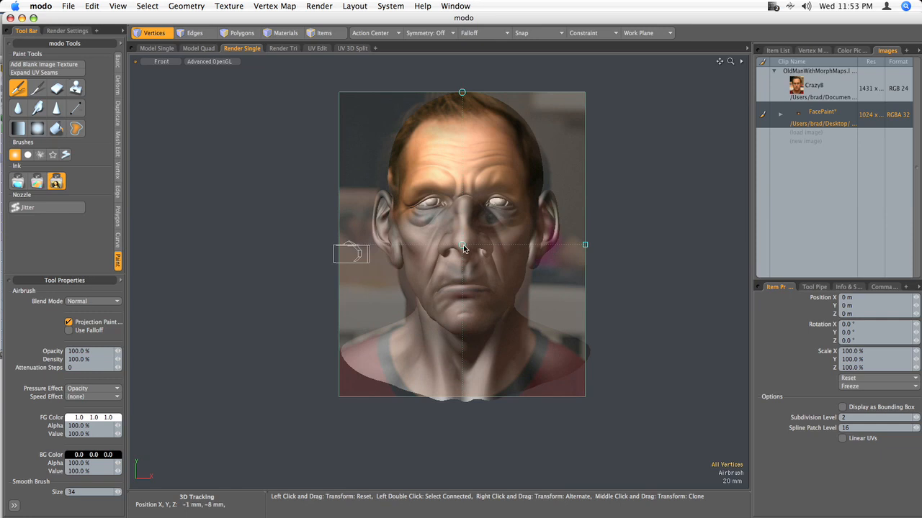
pyautogui.moveTo(462, 244); pyautogui.dragTo(463, 241)
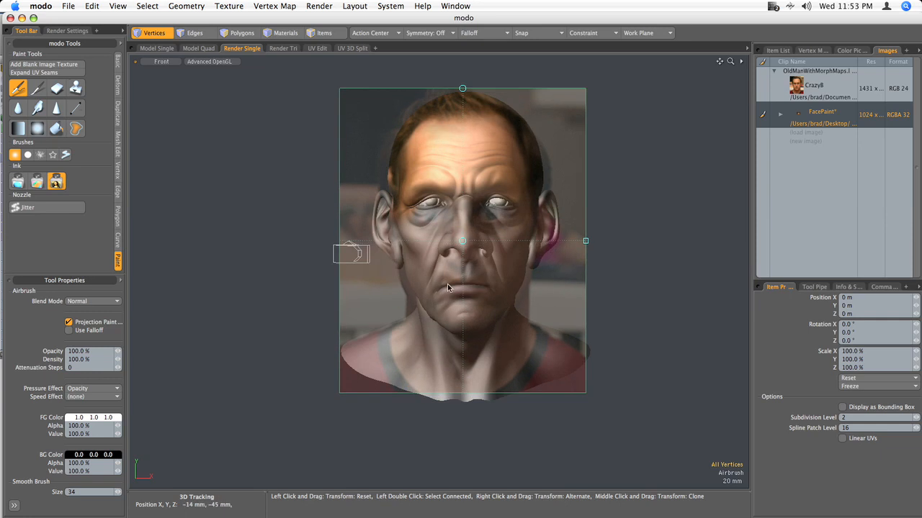
# - Airbrush the photo's mouth, chin, cheeks and nose onto the lower part of the face
pyautogui.moveTo(455, 293)
pyautogui.mouseDown()
pyautogui.moveTo(448, 298)
pyautogui.moveTo(462, 291)
pyautogui.moveTo(462, 279)
pyautogui.moveTo(479, 287)
pyautogui.moveTo(461, 317)
pyautogui.moveTo(436, 315)
pyautogui.moveTo(428, 289)
pyautogui.moveTo(405, 281)
pyautogui.moveTo(414, 216)
pyautogui.moveTo(429, 221)
pyautogui.mouseUp()
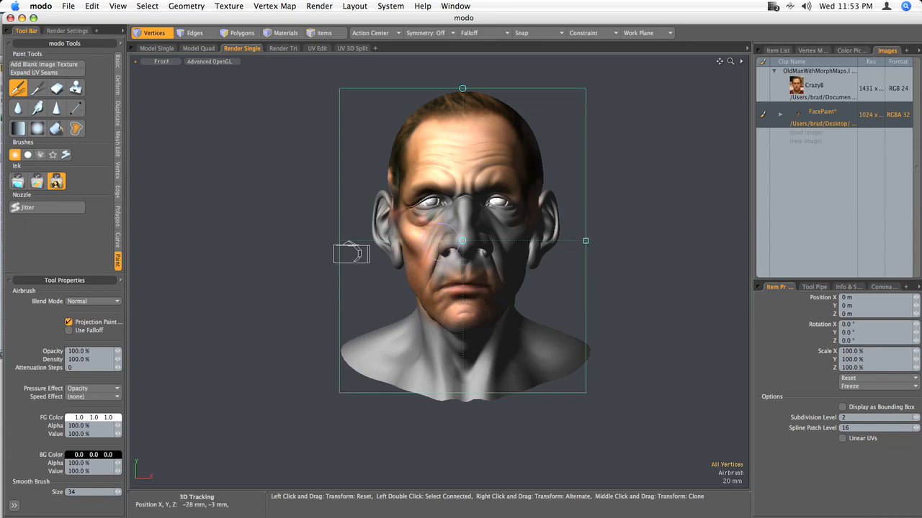
pyautogui.moveTo(446, 269)
pyautogui.mouseDown()
pyautogui.moveTo(496, 263)
pyautogui.moveTo(484, 310)
pyautogui.moveTo(514, 290)
pyautogui.mouseUp()
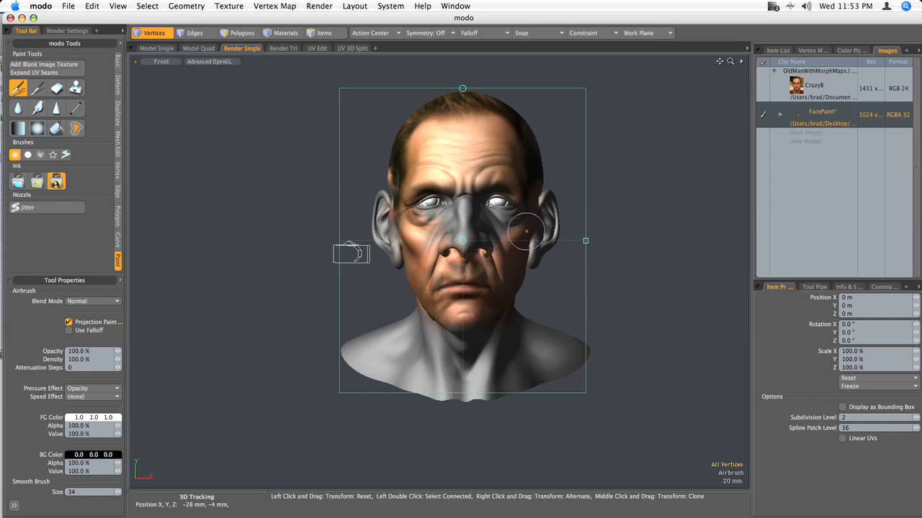
pyautogui.moveTo(477, 235)
pyautogui.mouseDown()
pyautogui.moveTo(453, 234)
pyautogui.moveTo(463, 201)
pyautogui.moveTo(436, 204)
pyautogui.moveTo(446, 194)
pyautogui.moveTo(510, 213)
pyautogui.moveTo(491, 216)
pyautogui.moveTo(475, 258)
pyautogui.moveTo(457, 260)
pyautogui.mouseUp()
# - Move the ink photo off the head to the empty area beside it and inspect the painted face in perspective view
pyautogui.moveTo(429, 230)
pyautogui.mouseDown()
pyautogui.moveTo(434, 239)
pyautogui.moveTo(461, 237)
pyautogui.moveTo(459, 225)
pyautogui.moveTo(412, 217)
pyautogui.moveTo(440, 205)
pyautogui.moveTo(517, 220)
pyautogui.moveTo(507, 230)
pyautogui.moveTo(181, 240)
pyautogui.mouseUp()
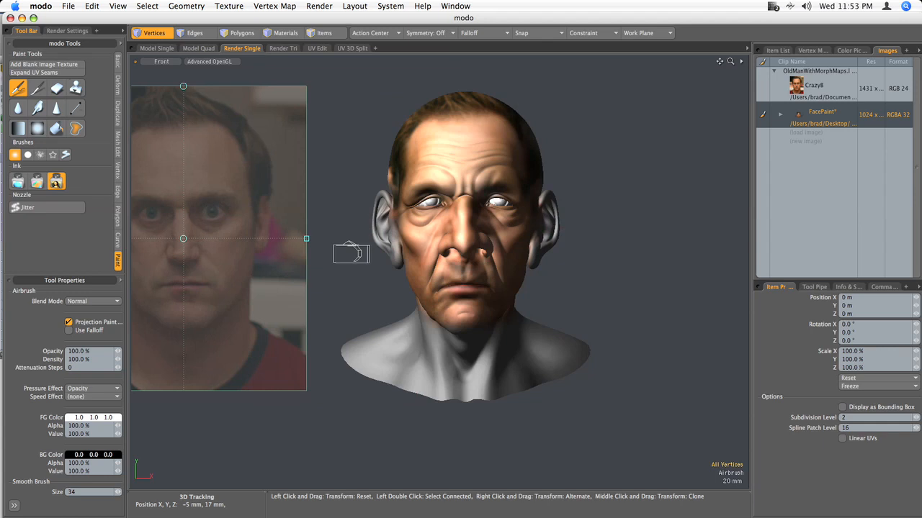
pyautogui.press('KP_Decimal')
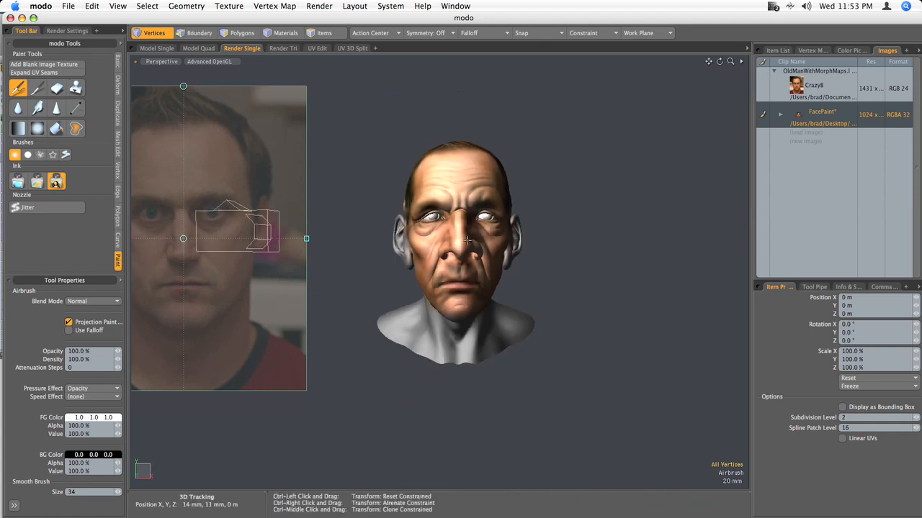
pyautogui.keyDown('ctrl'); pyautogui.keyDown('alt'); pyautogui.moveTo(454, 238); pyautogui.dragTo(495, 278); pyautogui.keyUp('alt'); pyautogui.keyUp('ctrl')
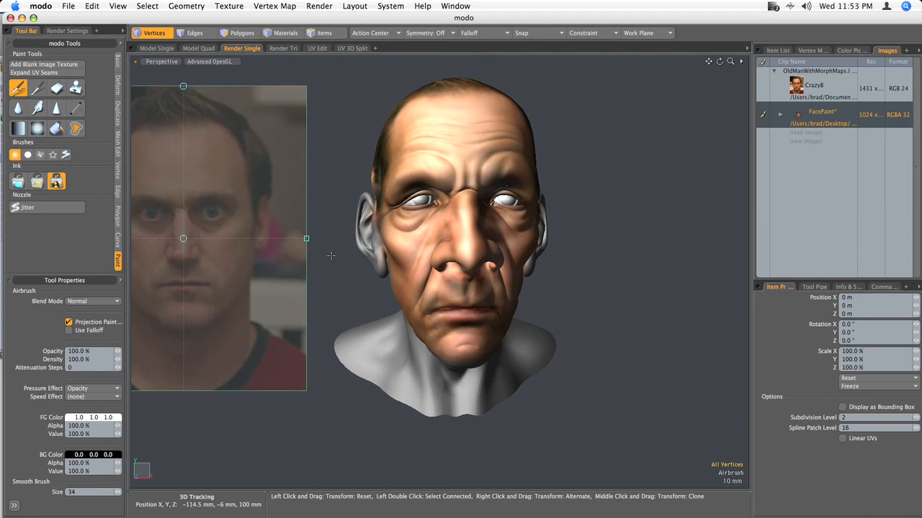
# - Load TexInk_Bark_05.png from the Content library's Images/TilingTextures folder as the airbrush's image ink
pyautogui.press('k')
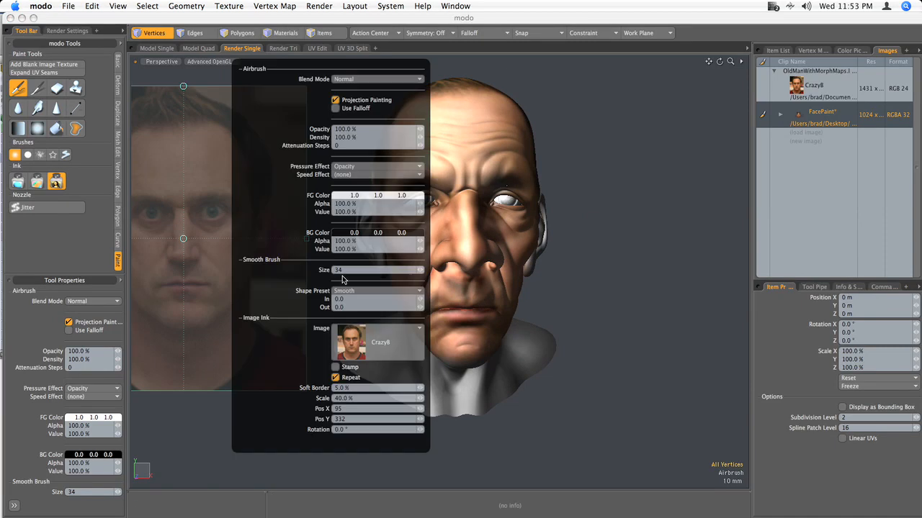
pyautogui.click(378, 338)
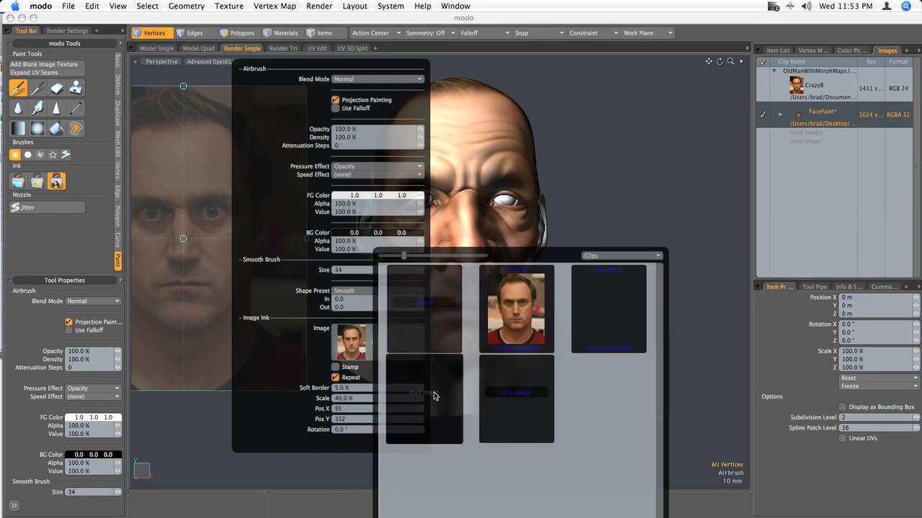
pyautogui.click(436, 393)
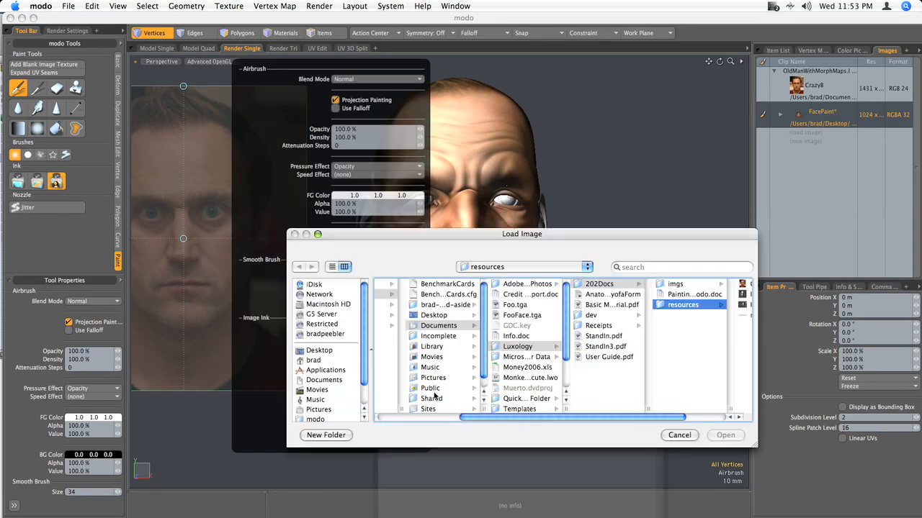
pyautogui.click(500, 266)
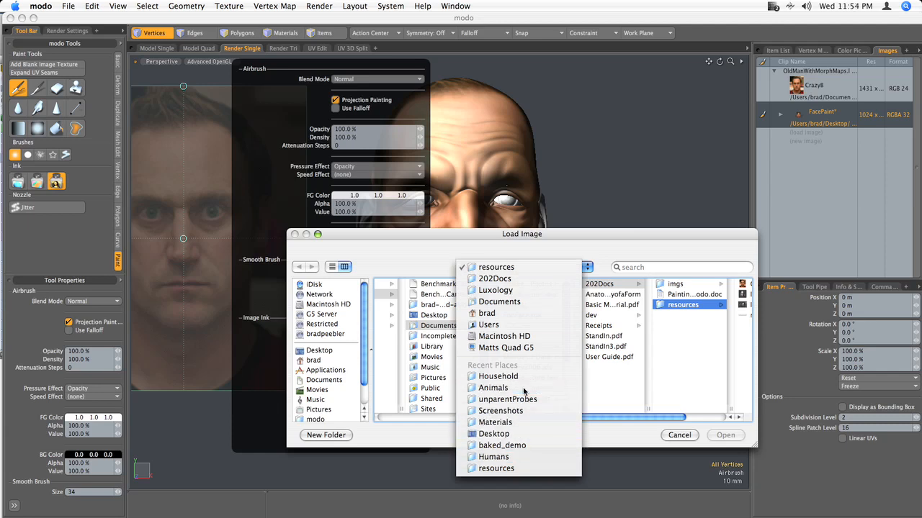
pyautogui.click(494, 387)
pyautogui.click(487, 268)
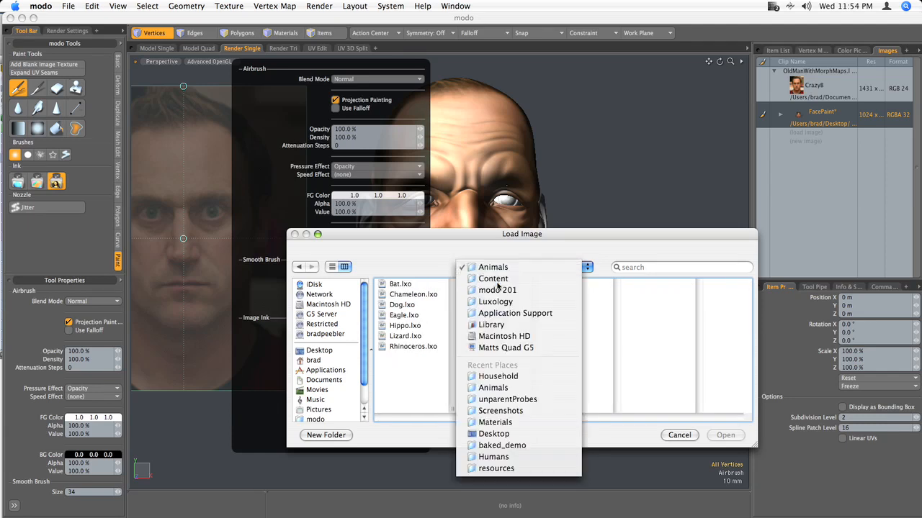
pyautogui.click(490, 280)
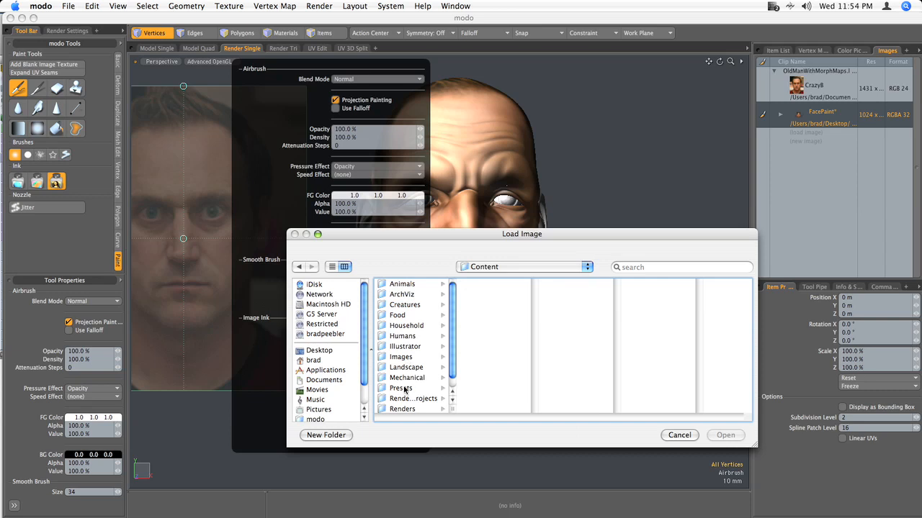
pyautogui.click(401, 357)
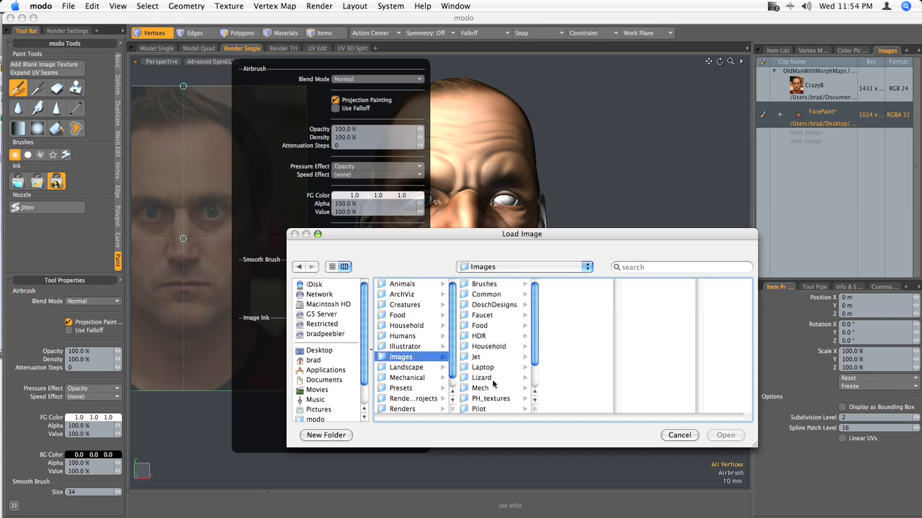
pyautogui.scroll(-3, 493, 383)
pyautogui.click(494, 388)
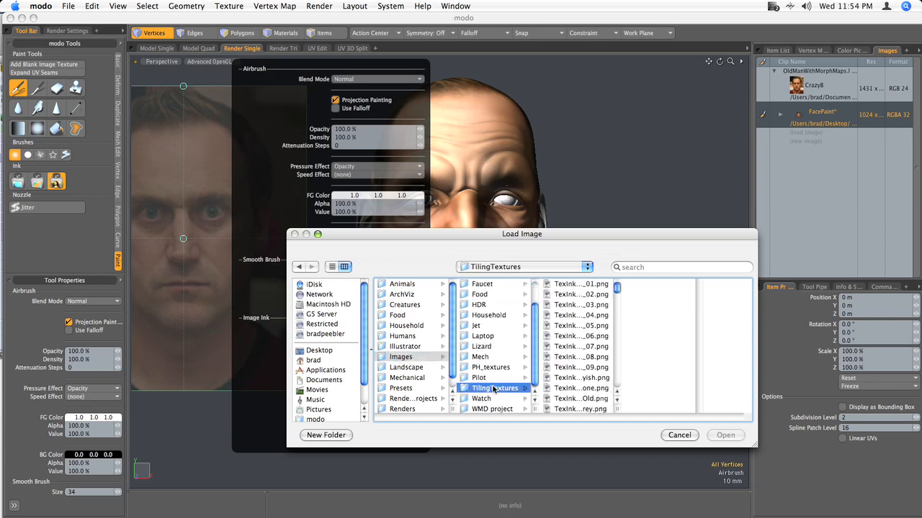
pyautogui.click(583, 326)
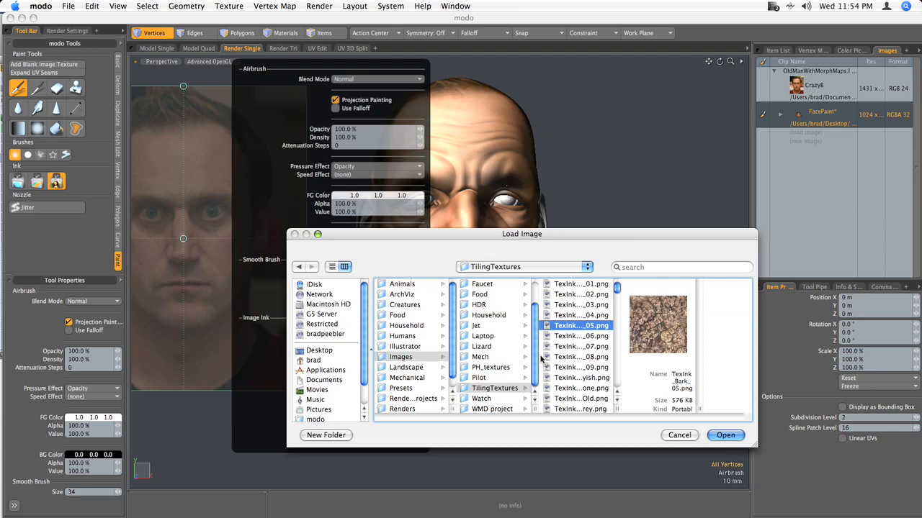
pyautogui.click(725, 435)
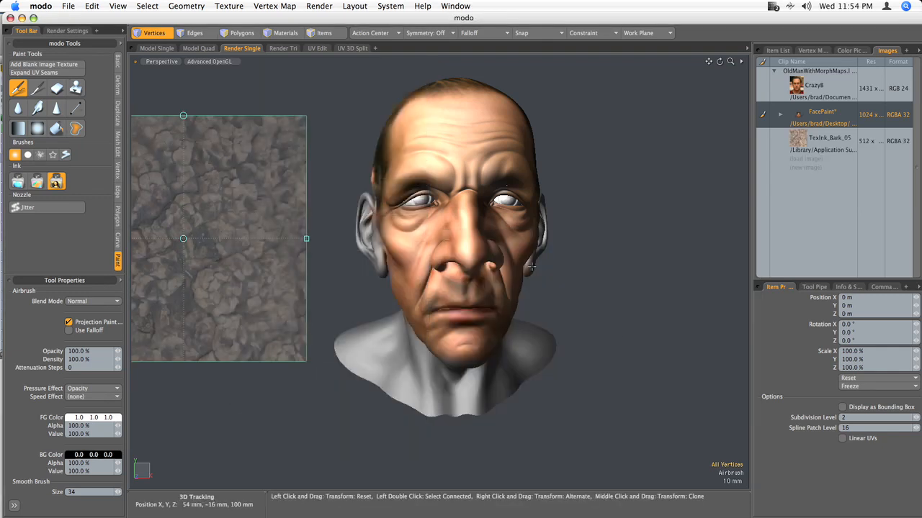
# - Place the bark ink over the head, airbrush a patch of it onto the cheek with brush size 41, and shrink the ink
pyautogui.moveTo(183, 240)
pyautogui.mouseDown()
pyautogui.moveTo(287, 263)
pyautogui.moveTo(371, 306)
pyautogui.moveTo(443, 296)
pyautogui.moveTo(398, 252)
pyautogui.moveTo(435, 295)
pyautogui.moveTo(654, 301)
pyautogui.moveTo(367, 249)
pyautogui.mouseUp()
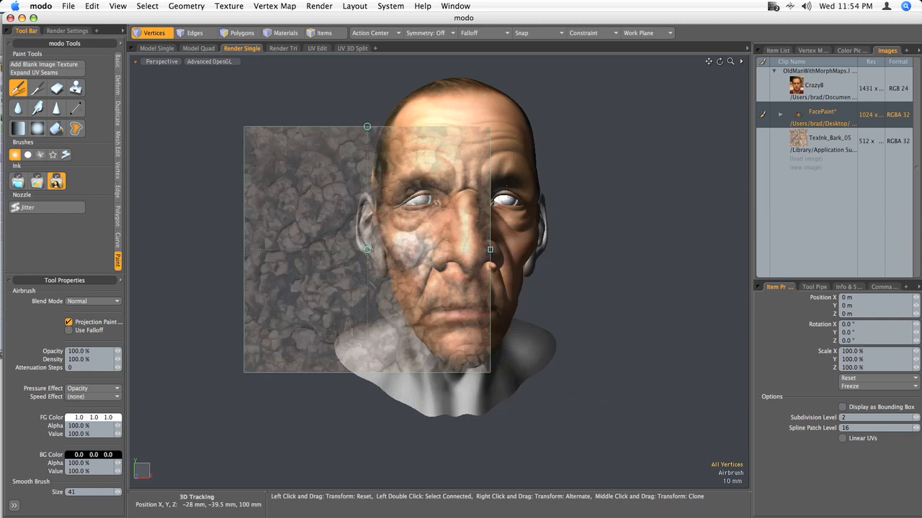
pyautogui.moveTo(489, 249); pyautogui.dragTo(475, 250)
pyautogui.moveTo(451, 248); pyautogui.dragTo(411, 247)
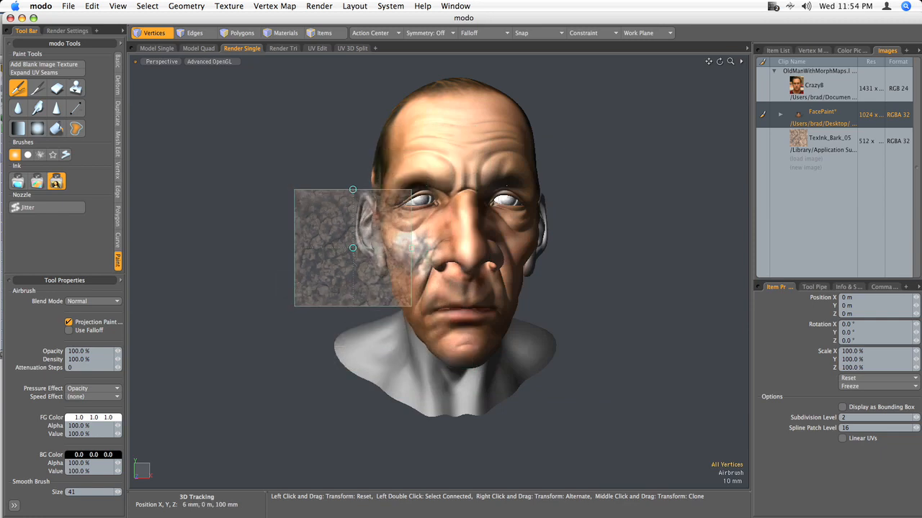
# - Rotate the bark ink about 25° and move it onto the forehead, reducing its scale to 13%
pyautogui.moveTo(353, 189); pyautogui.dragTo(334, 193)
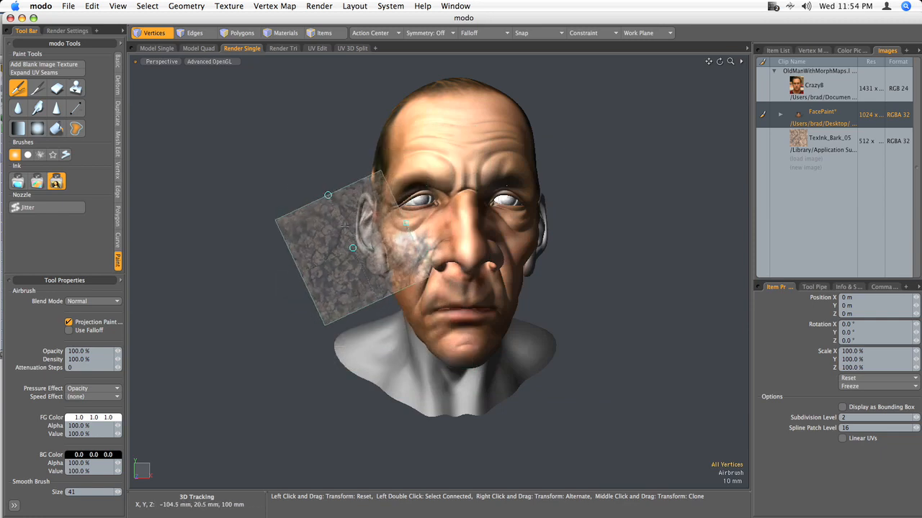
pyautogui.moveTo(352, 248)
pyautogui.mouseDown()
pyautogui.moveTo(421, 219)
pyautogui.moveTo(452, 153)
pyautogui.mouseUp()
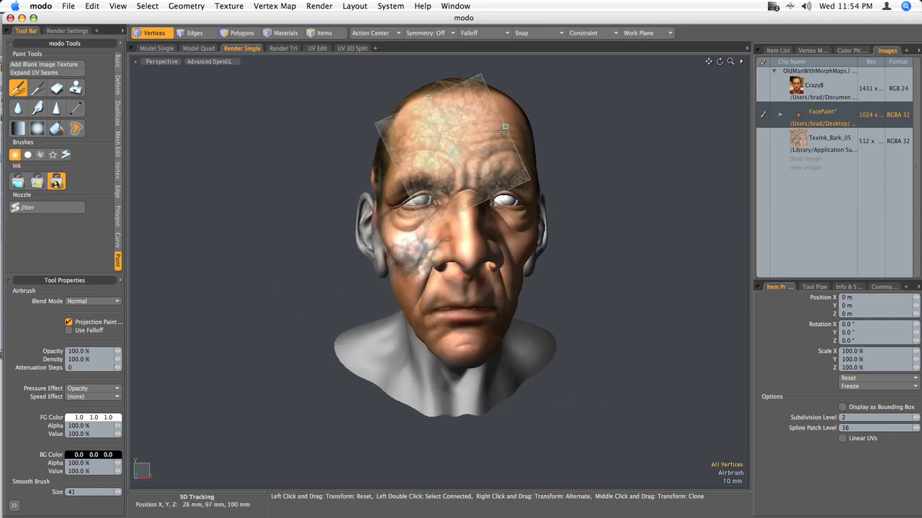
pyautogui.moveTo(505, 127)
pyautogui.mouseDown()
pyautogui.moveTo(455, 149)
pyautogui.moveTo(488, 135)
pyautogui.mouseUp()
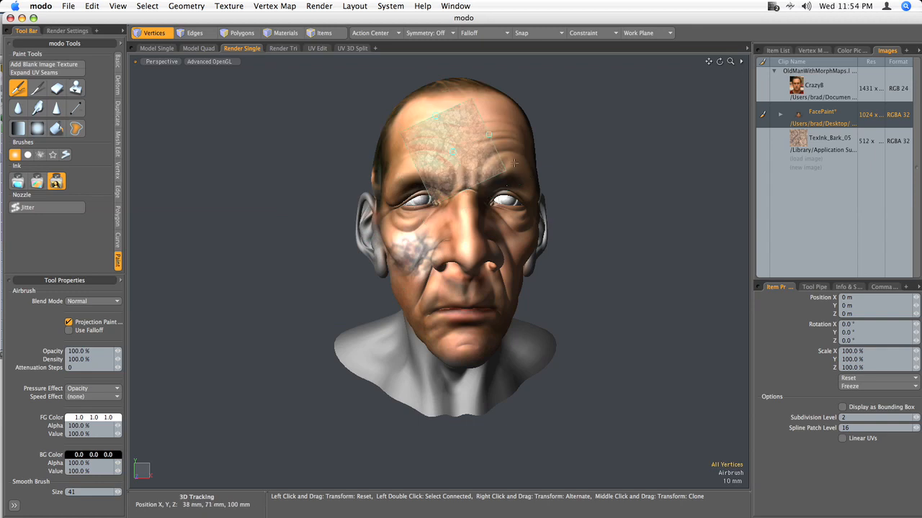
# - Switch the bark image ink from Repeat to Stamp mode
pyautogui.press('k')
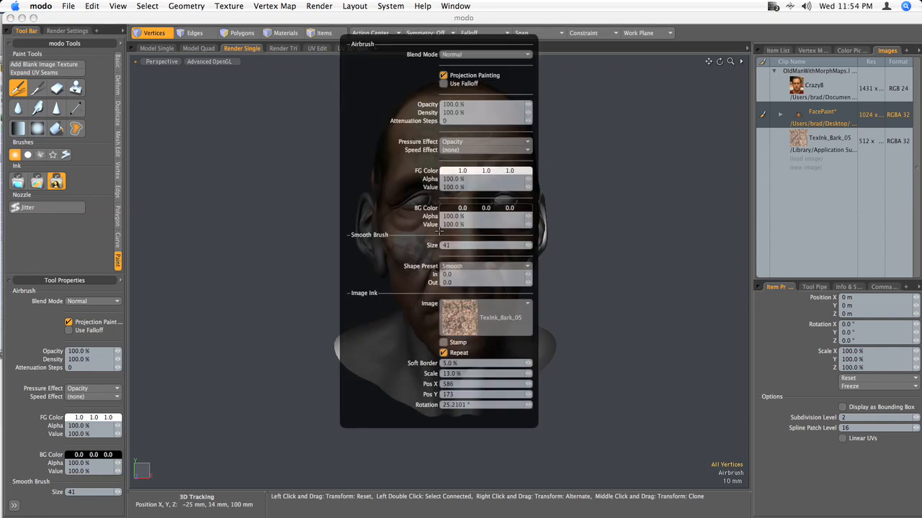
pyautogui.click(458, 343)
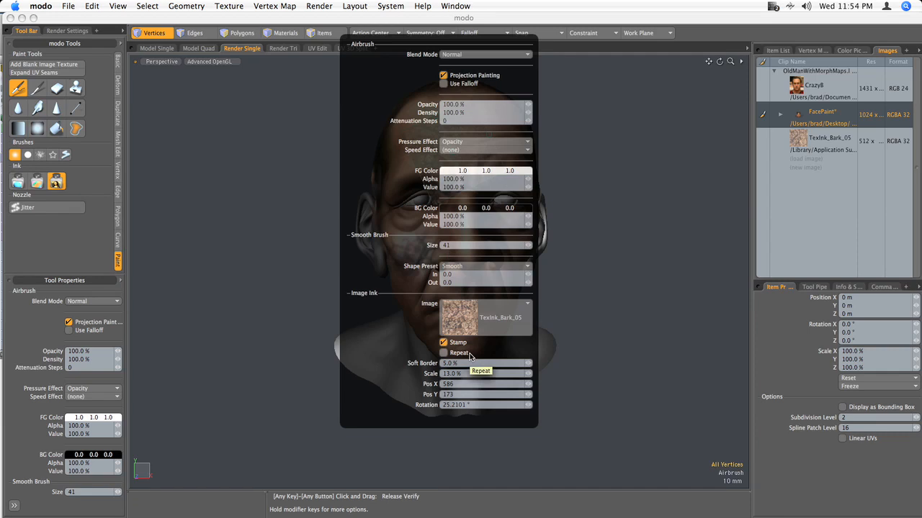
pyautogui.click(471, 364)
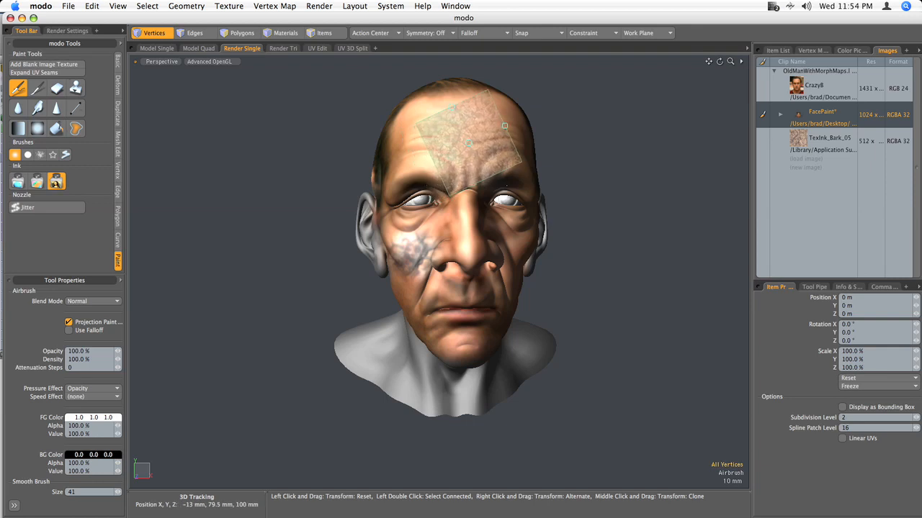
# - Stamp bark texture patches across the forehead, repositioning, resizing and rotating the ink between patches
pyautogui.click(468, 142)
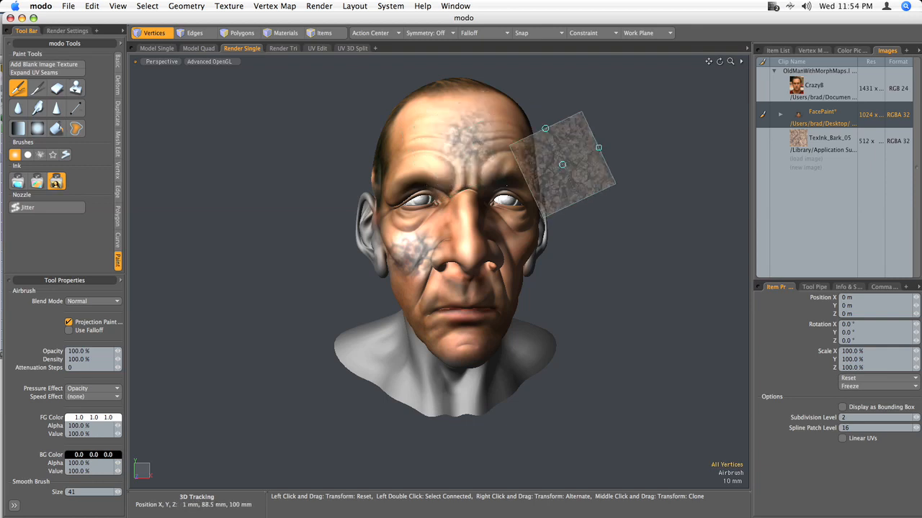
pyautogui.click(435, 161)
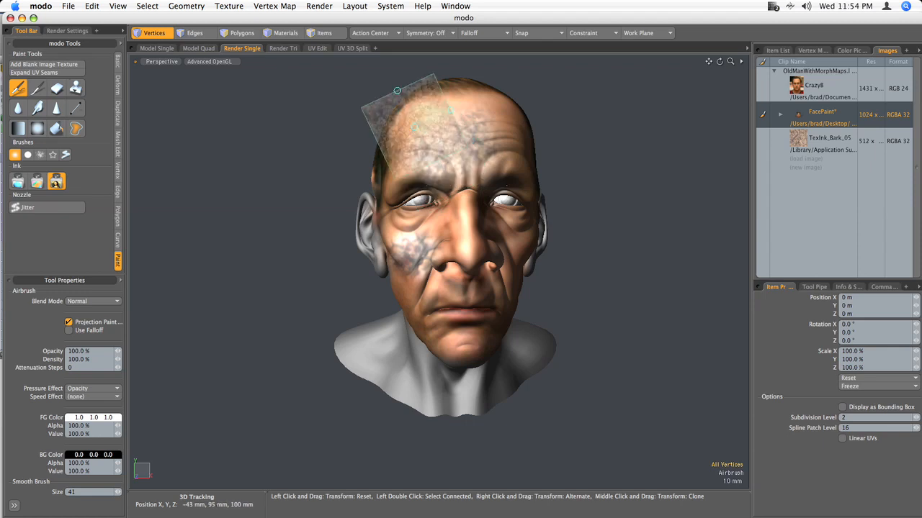
pyautogui.moveTo(456, 176)
pyautogui.mouseDown()
pyautogui.moveTo(470, 225)
pyautogui.moveTo(502, 213)
pyautogui.moveTo(453, 190)
pyautogui.mouseUp()
pyautogui.moveTo(513, 205)
pyautogui.mouseDown()
pyautogui.moveTo(498, 232)
pyautogui.moveTo(487, 229)
pyautogui.moveTo(496, 137)
pyautogui.mouseUp()
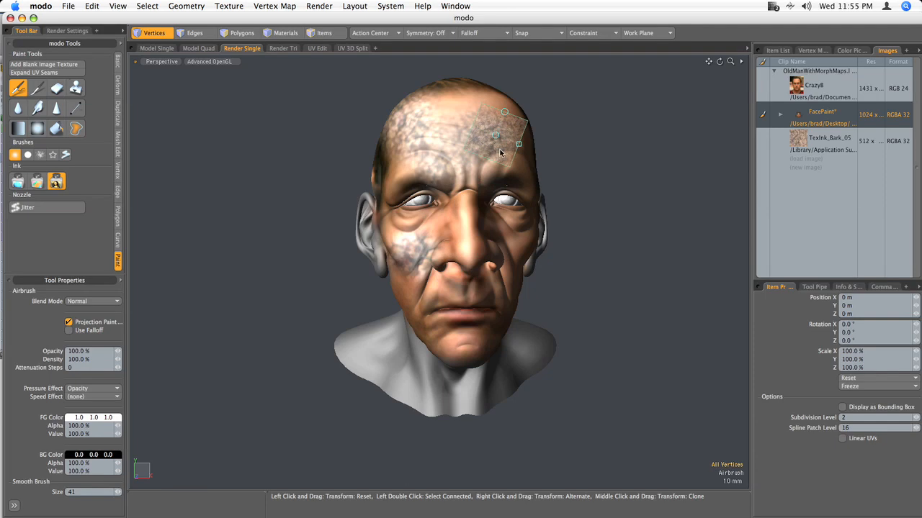
# - Vary the bark stamp's rotation and scale while airbrushing the forehead, nose and second cheek, and leave the ink in the empty area beside the head
pyautogui.press('Right')
pyautogui.press('Right')
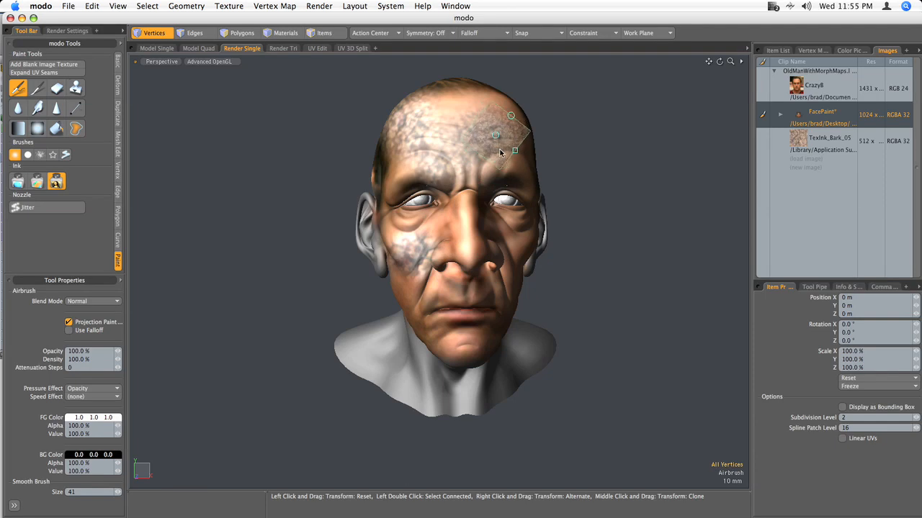
pyautogui.press('Down')
pyautogui.press('Down')
pyautogui.press('Up')
pyautogui.press('Up')
pyautogui.press('Up')
pyautogui.press('Up')
pyautogui.press('Down')
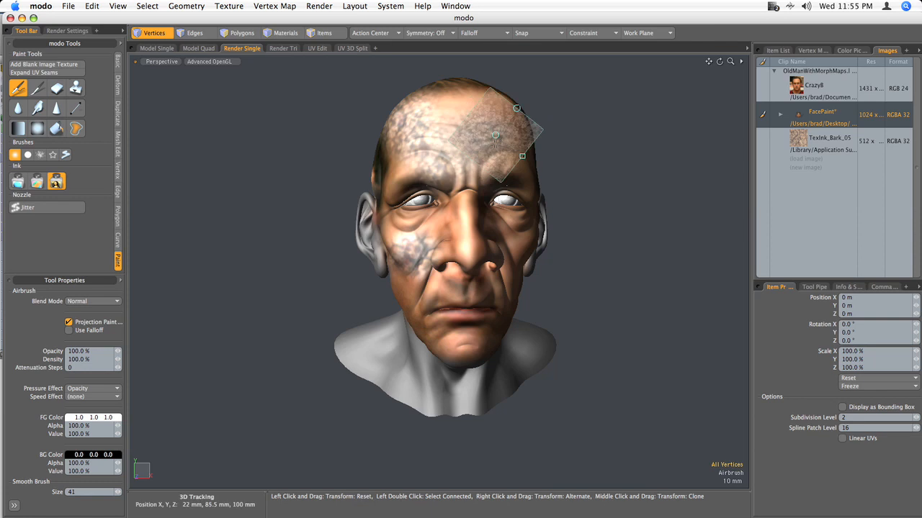
pyautogui.press('Down')
pyautogui.moveTo(495, 137)
pyautogui.mouseDown()
pyautogui.moveTo(472, 235)
pyautogui.moveTo(467, 223)
pyautogui.moveTo(432, 240)
pyautogui.moveTo(501, 232)
pyautogui.moveTo(269, 238)
pyautogui.mouseUp()
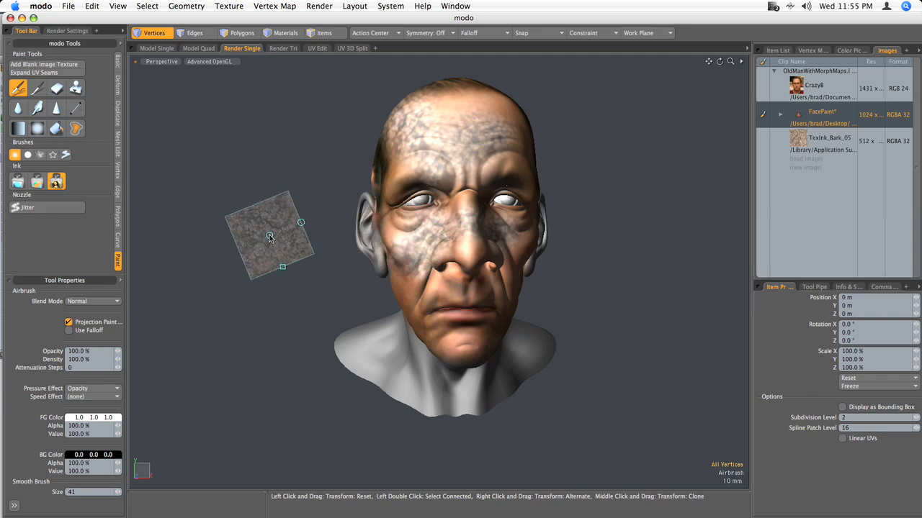